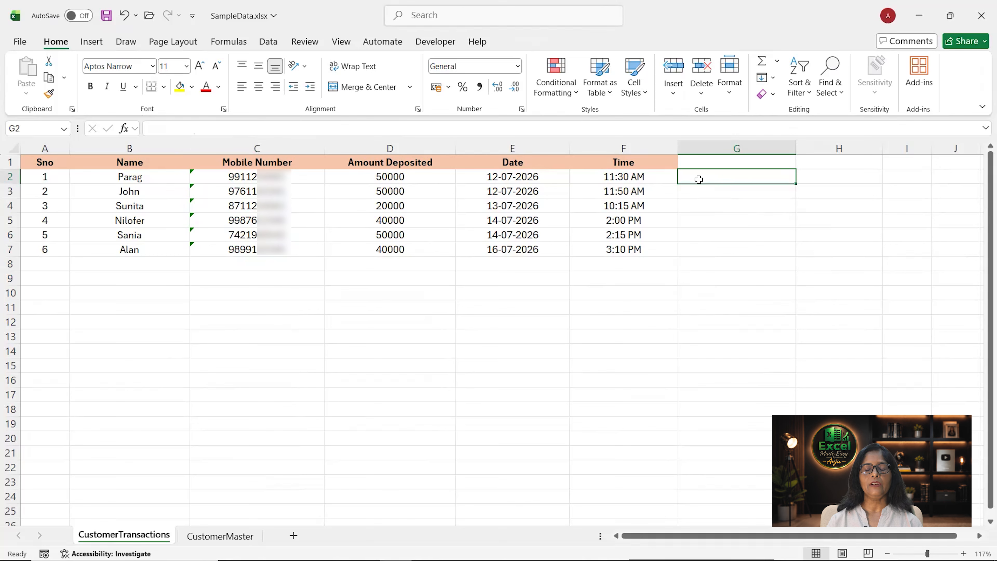
- Review the customer columns on the CustomerMaster sheet and return to the CustomerTransactions sheet
left_click(245, 537)
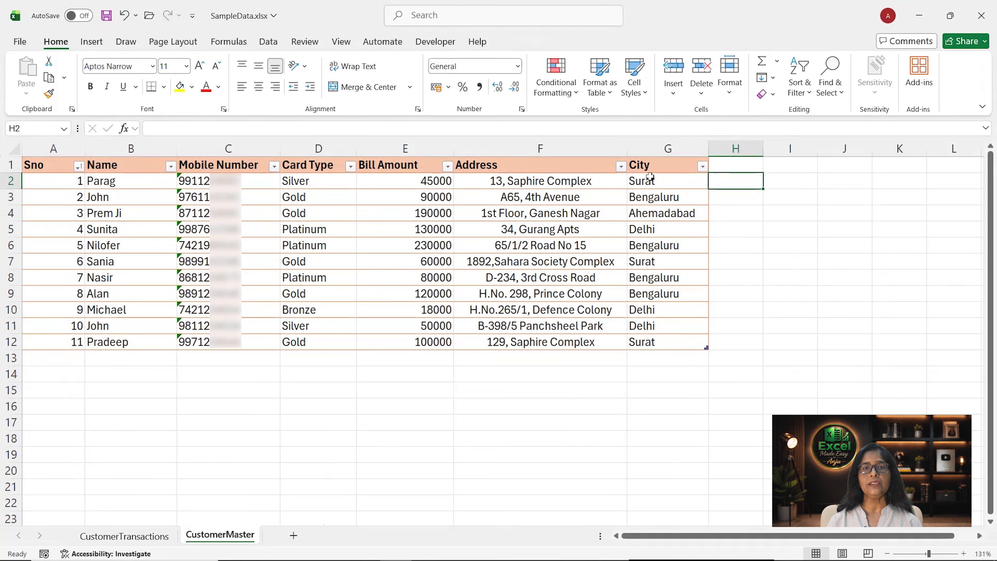
mouse_move(130, 559)
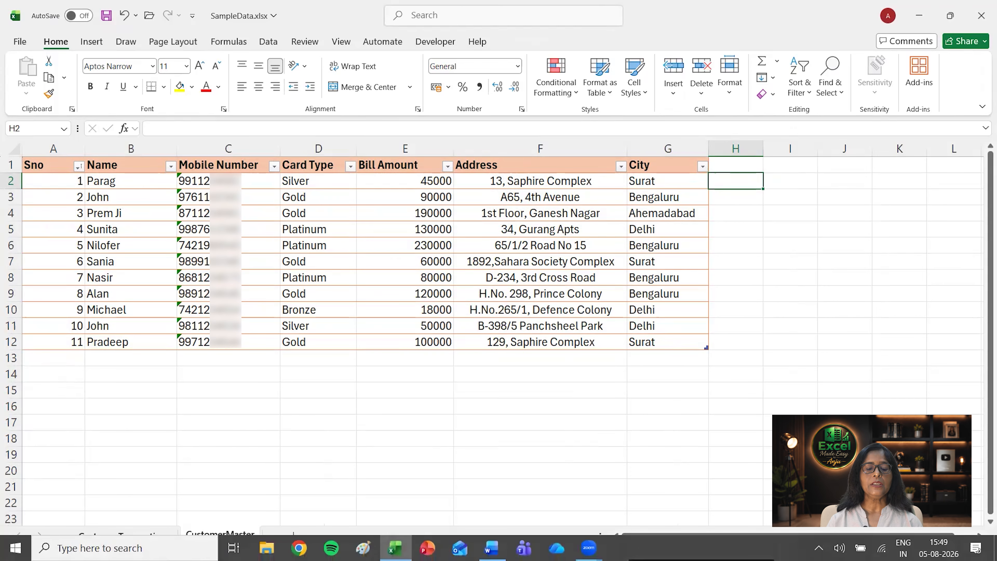
left_click(118, 533)
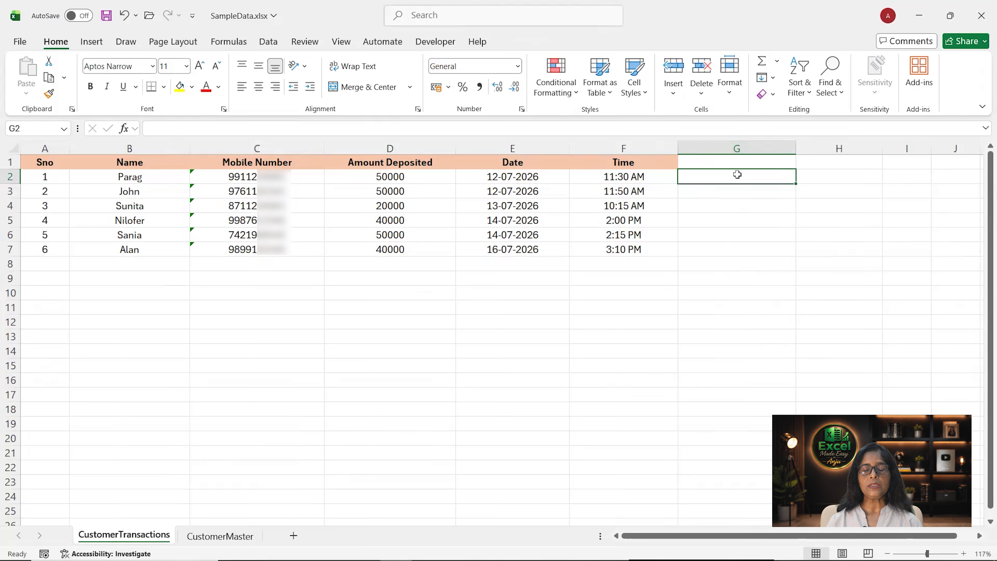
- Across G2:H2, begin a VLOOKUP formula with C2 as the lookup value and CustomerMaster!C2:G12 as the table array
left_click_drag(738, 173, 825, 176)
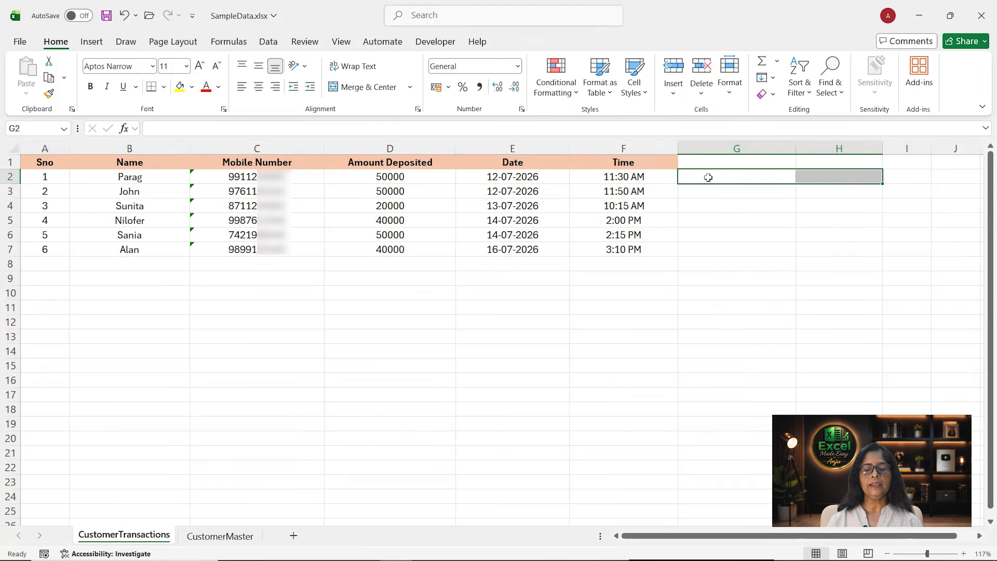
type("=")
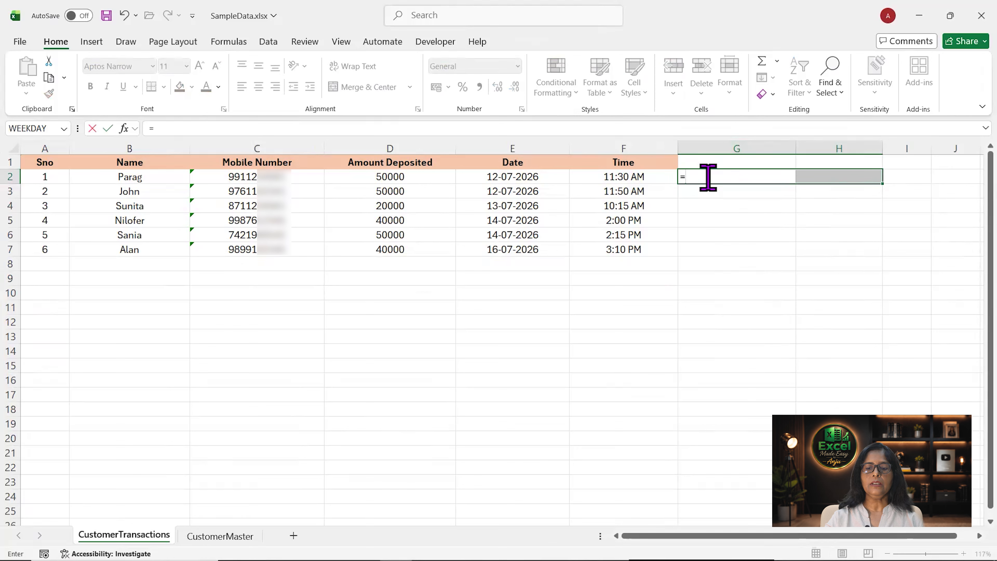
type("vloo")
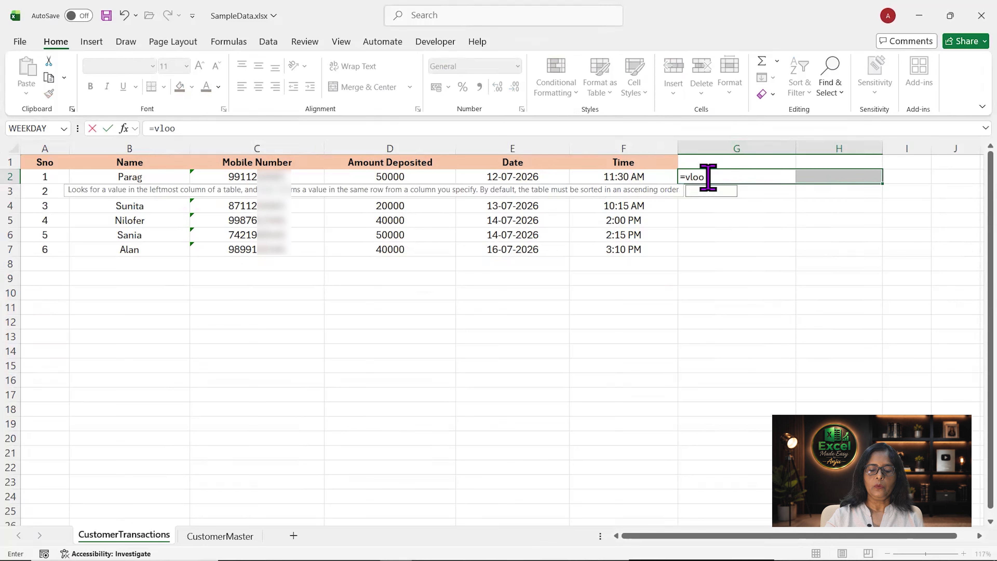
type("kup(")
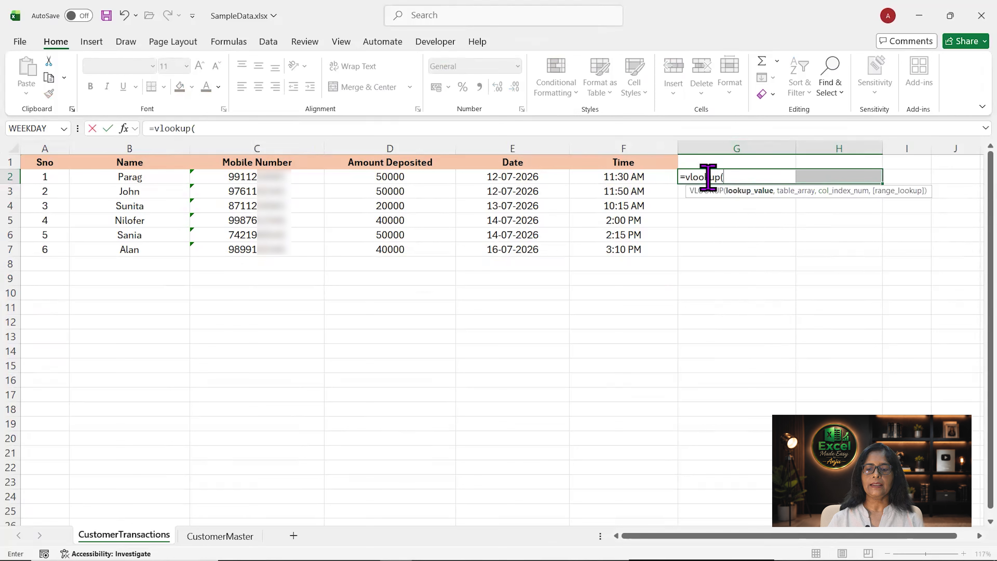
left_click(241, 178)
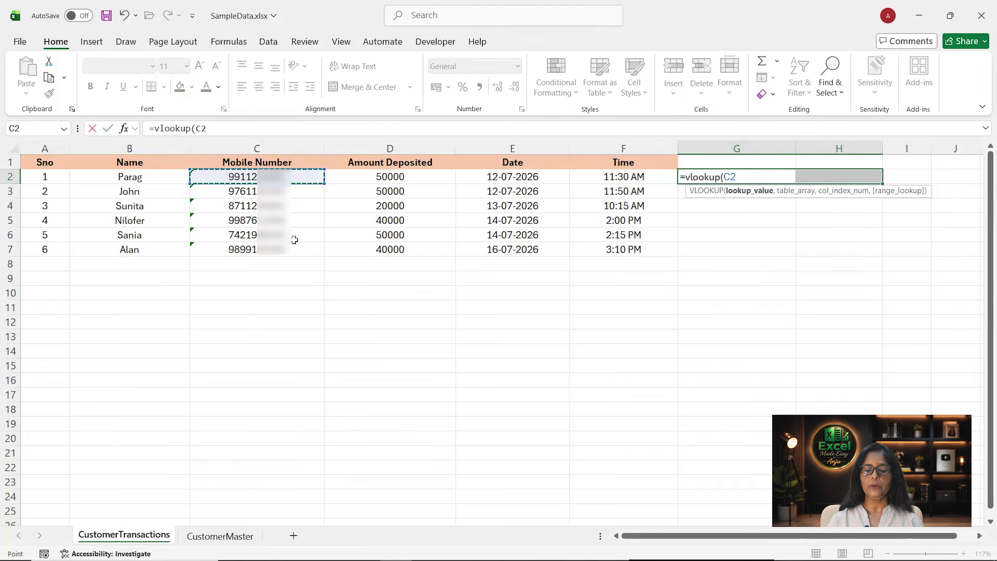
type(",")
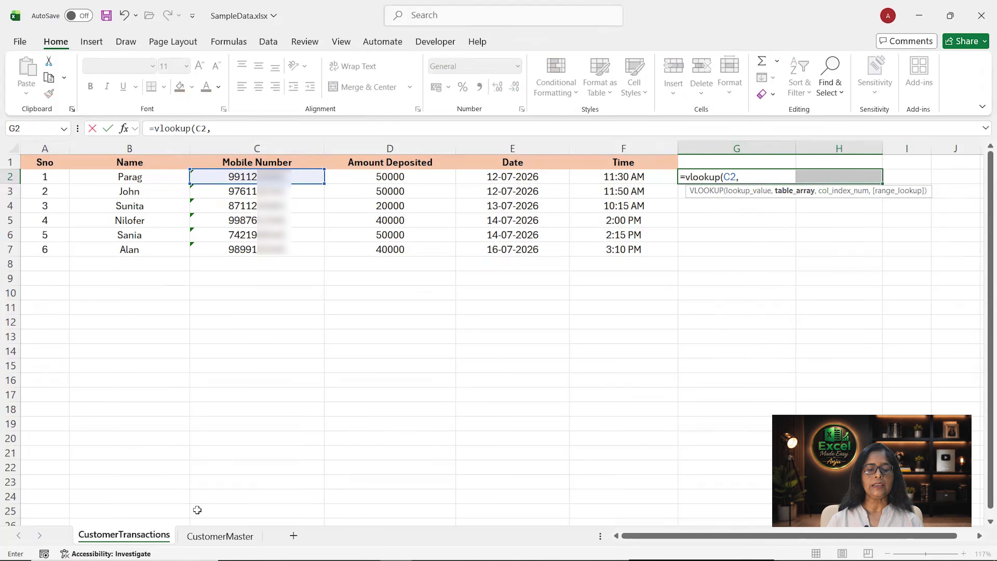
left_click(220, 536)
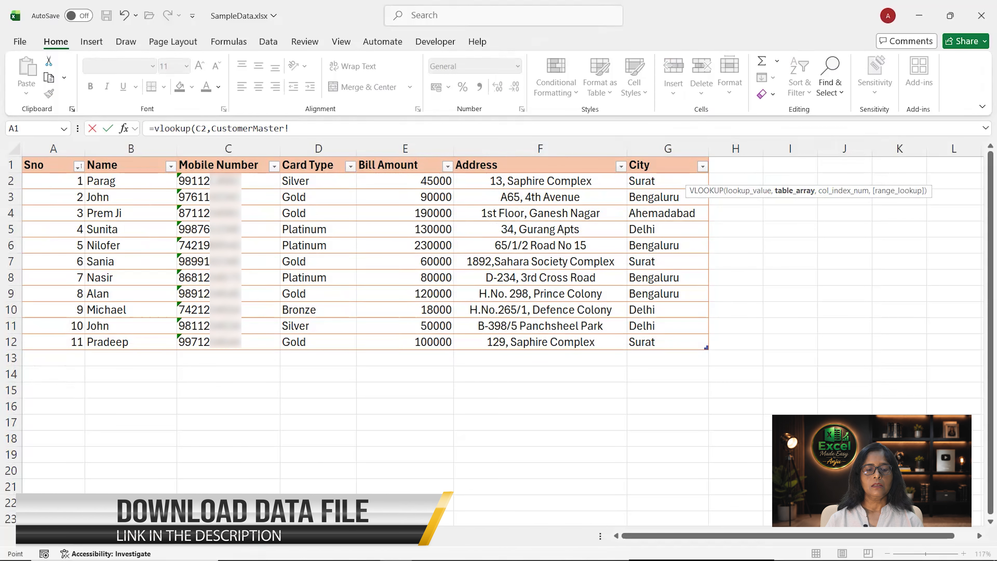
left_click_drag(194, 182, 661, 340)
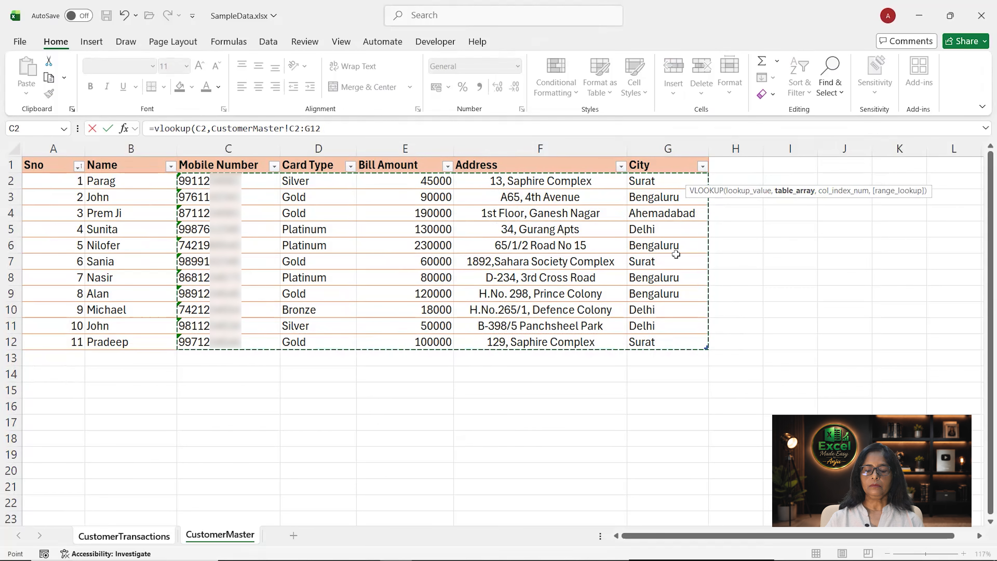
- Complete the VLOOKUP as an array formula with column indexes {4,5} and exact match 0, and fill it down to row 7
type(",{")
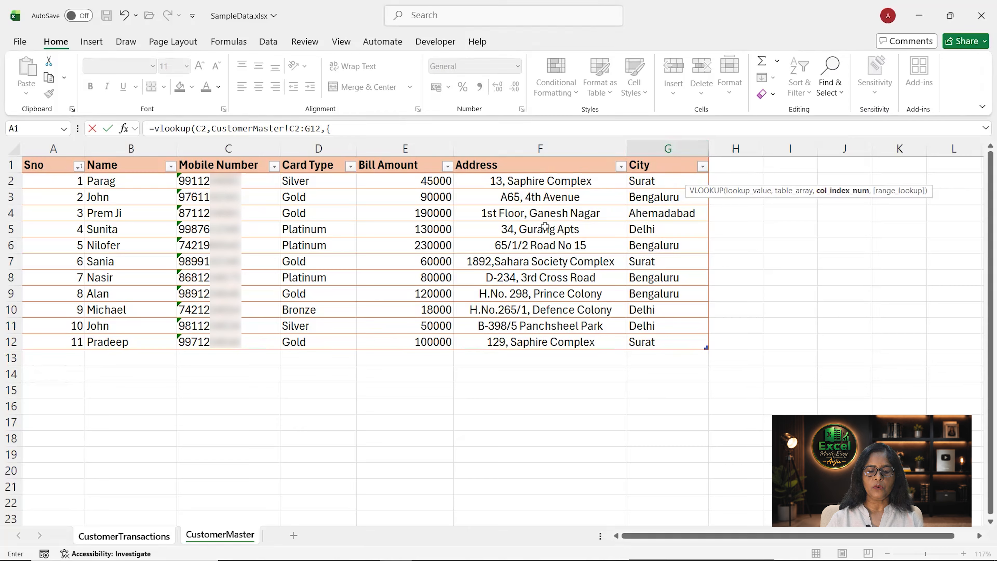
type("4,5")
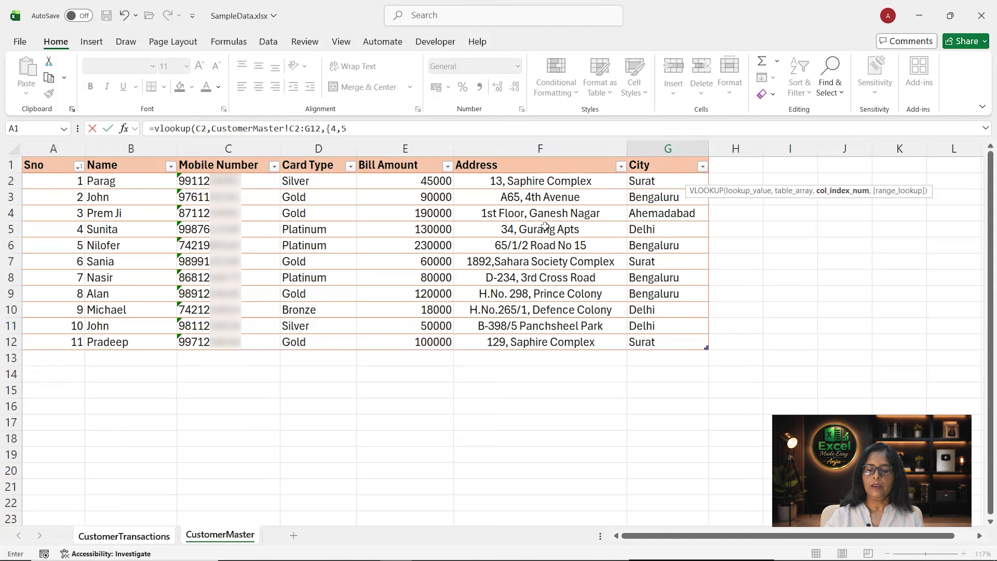
type("}")
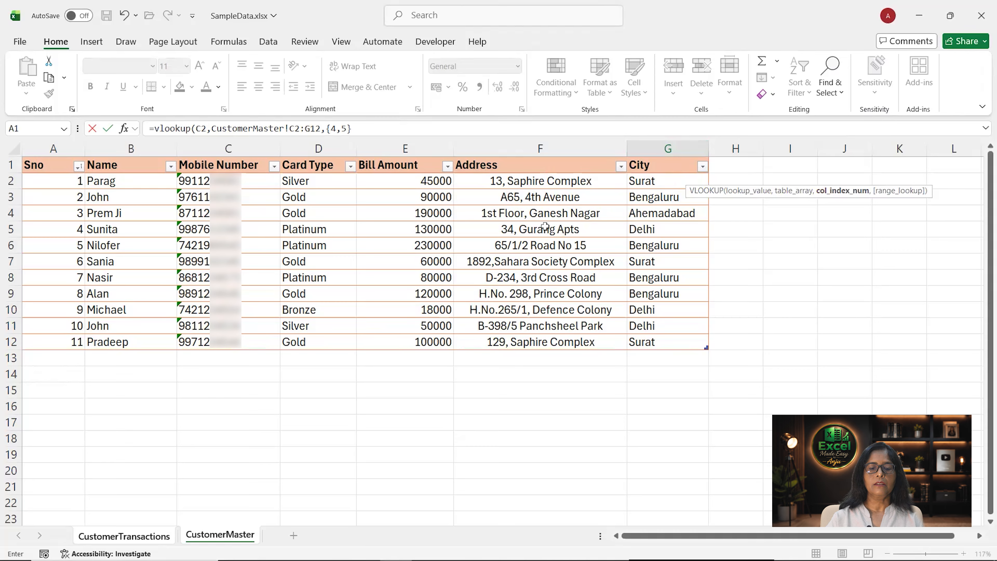
type(",")
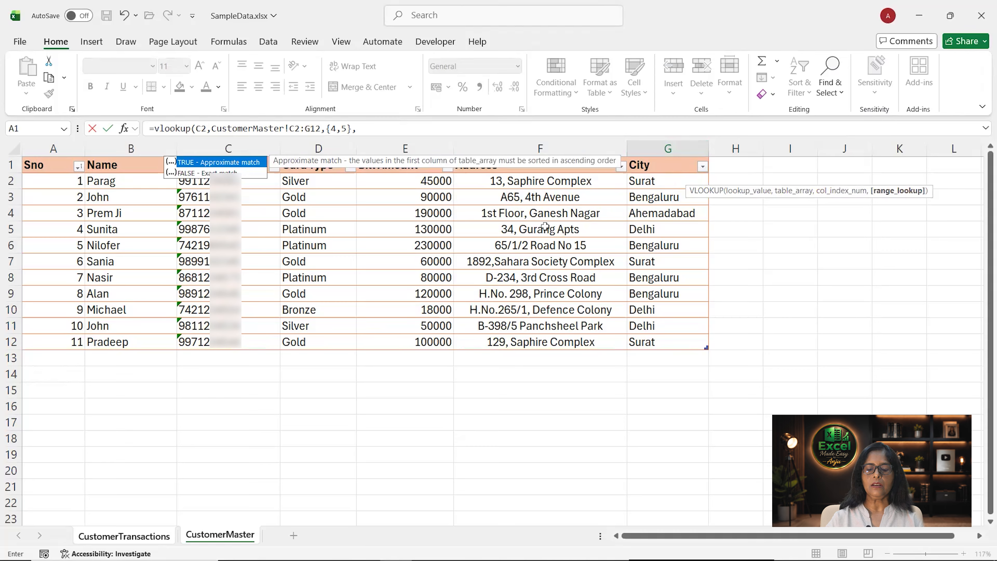
type("0")
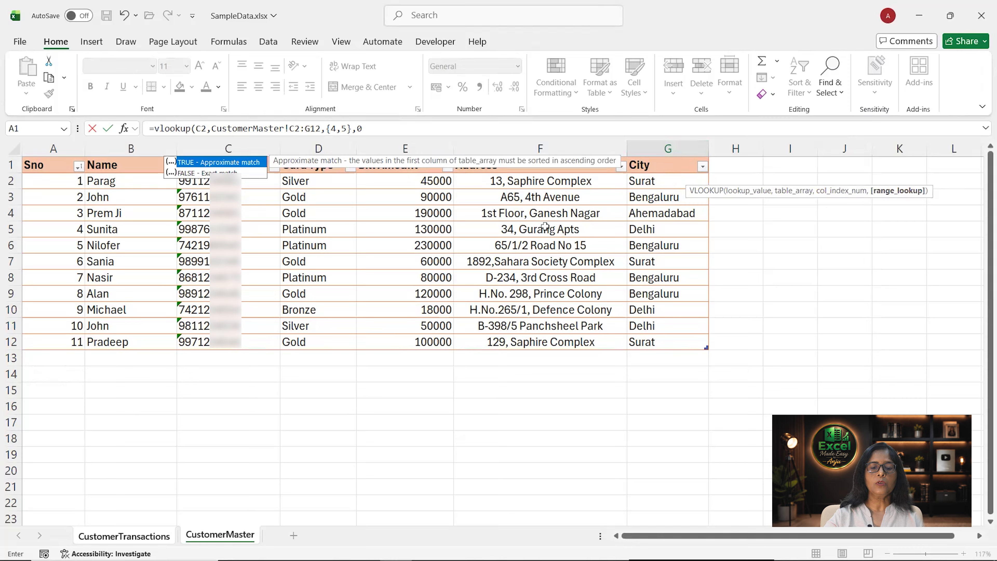
type(")")
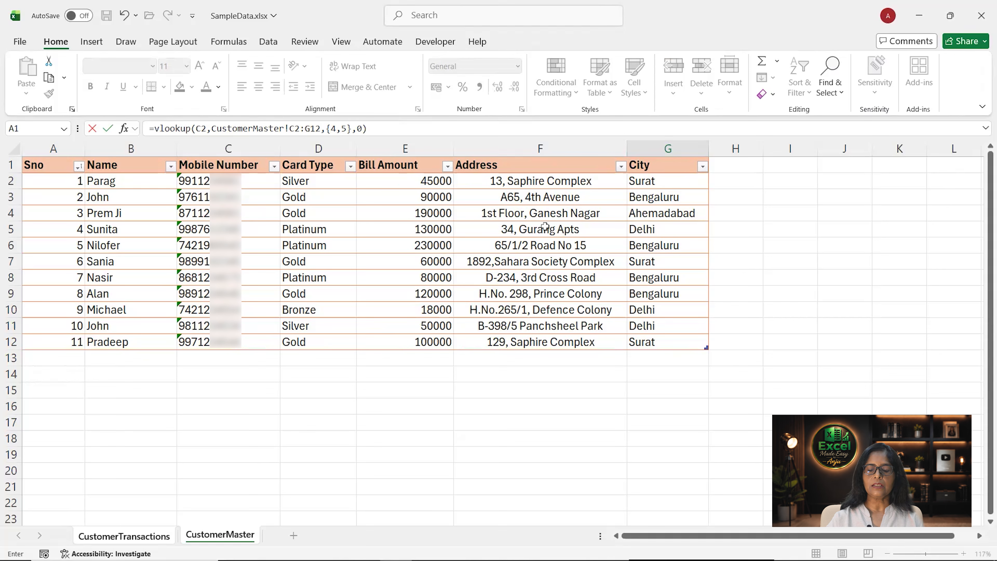
key("ctrl+shift+Return")
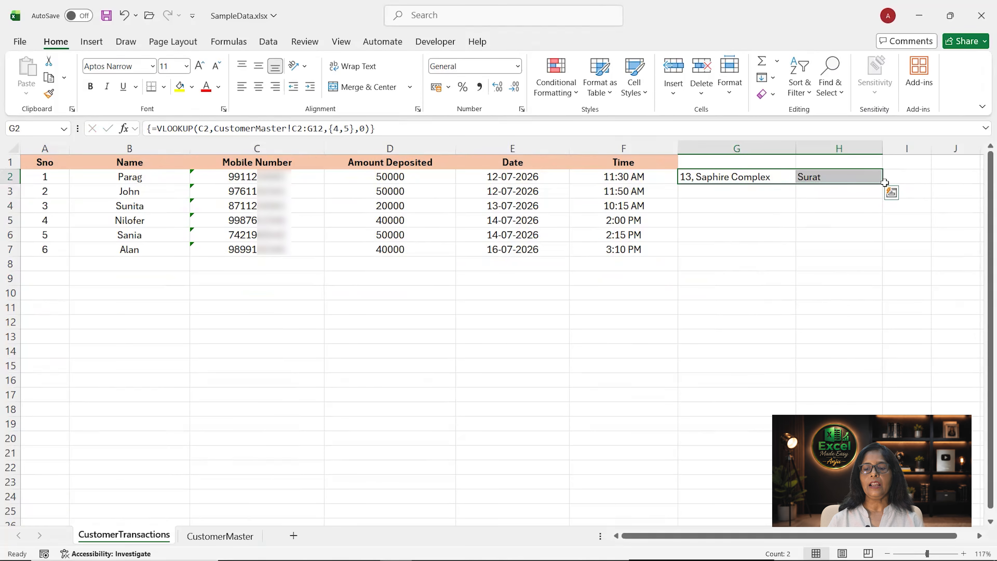
left_click_drag(882, 184, 876, 256)
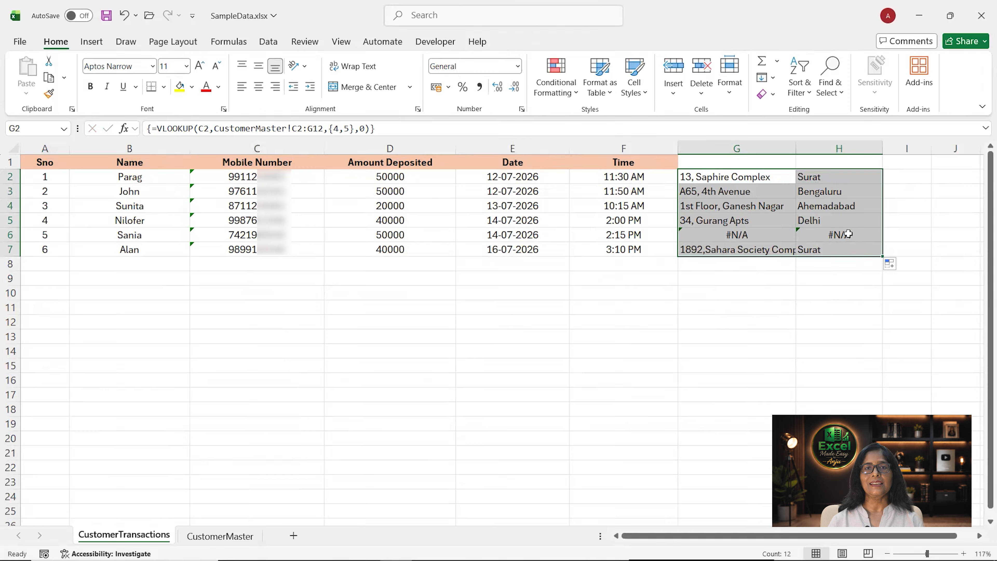
- Clear the lookup formulas from G2:H7 on the CustomerTransactions sheet
left_click(745, 179)
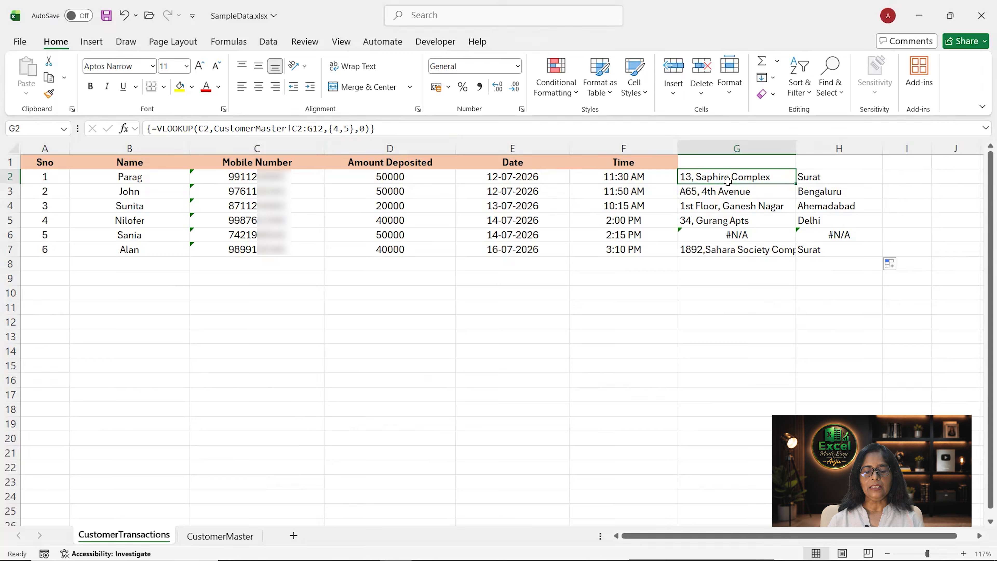
left_click_drag(747, 184, 812, 247)
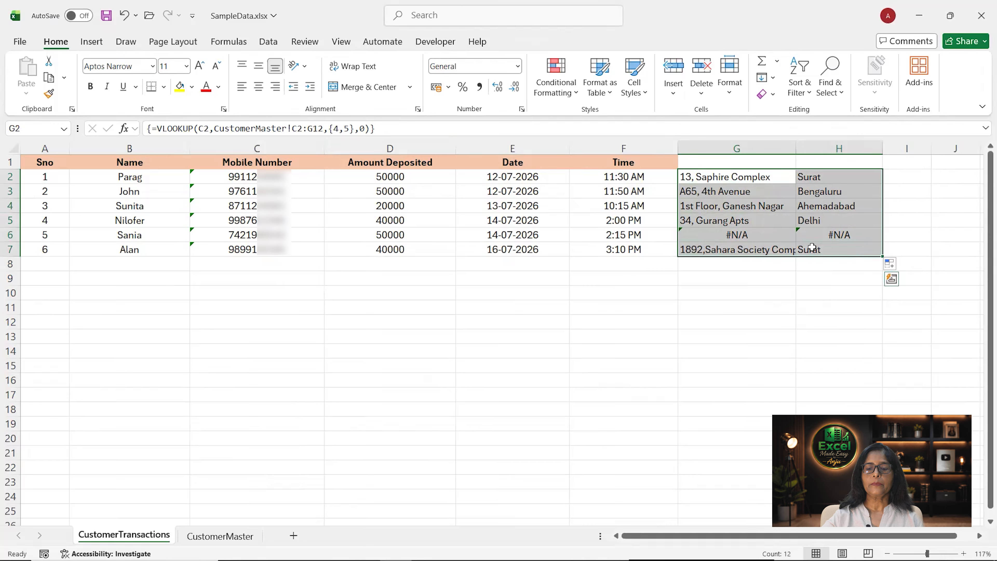
key("Delete")
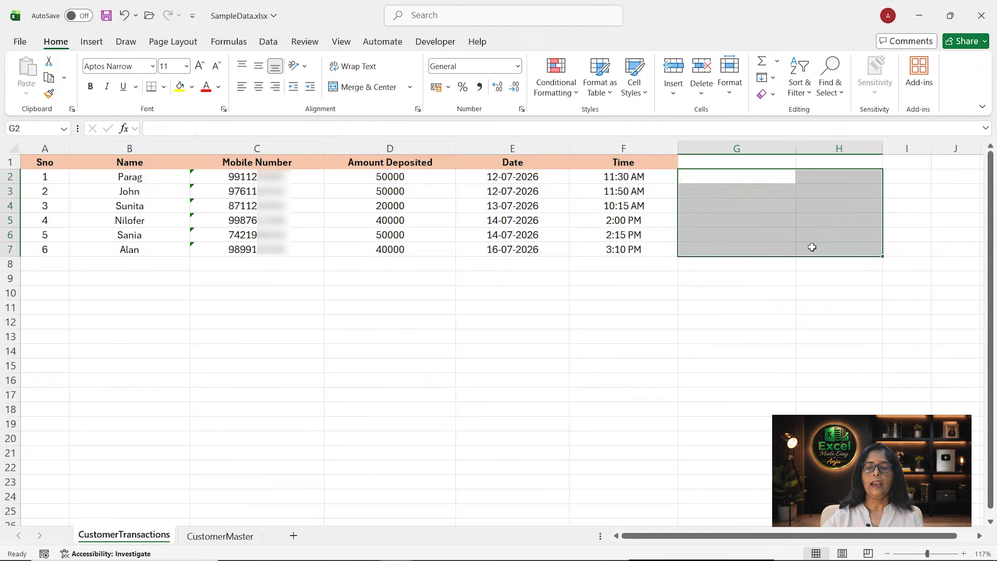
- In G2 only, begin a VLOOKUP of C2 in the Customers table's columns from Mobile Number through City
left_click(736, 177)
type("=vlookup(")
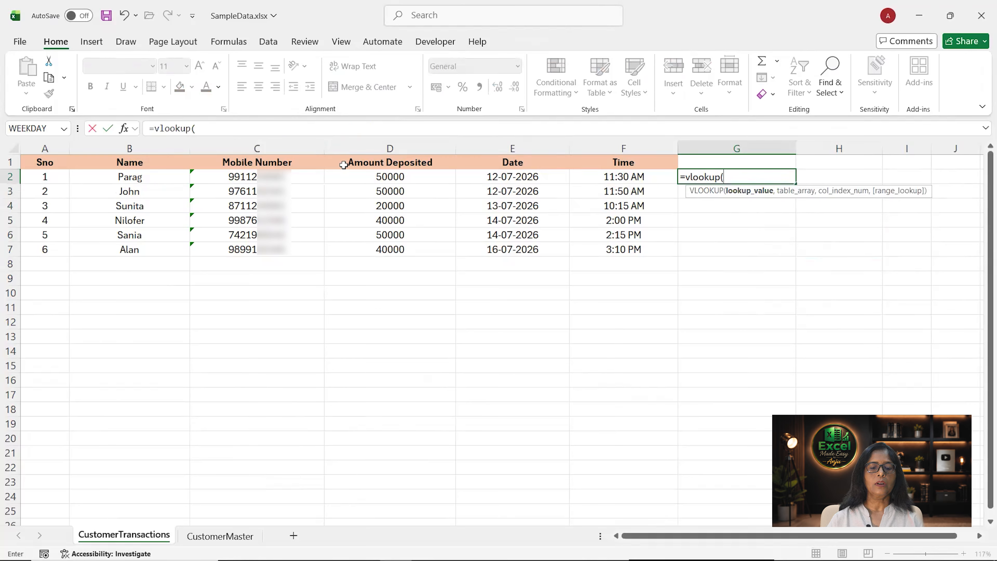
left_click(273, 177)
type(",")
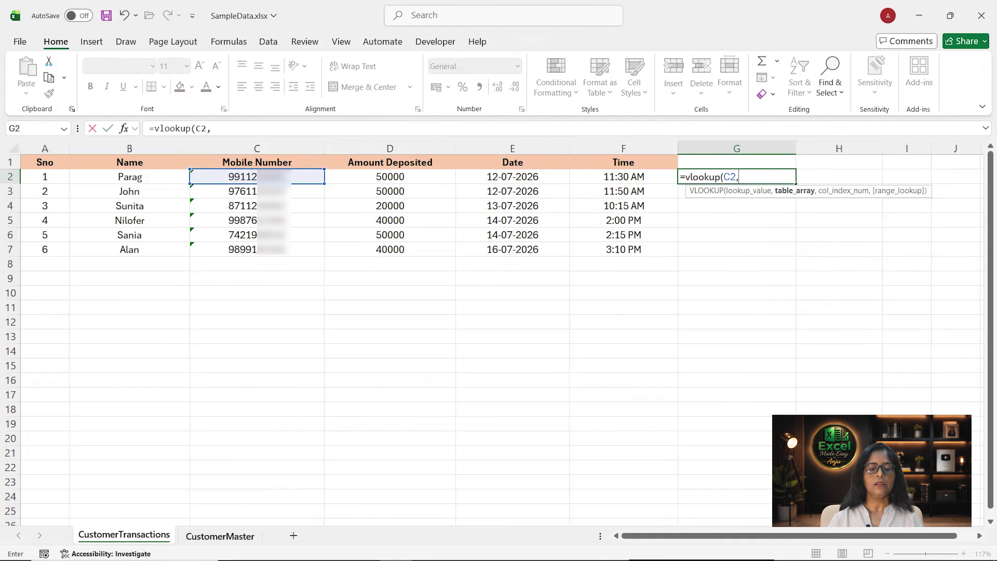
key("ctrl+Page_Down")
mouse_move(193, 181)
left_mouse_down()
mouse_move(204, 198)
mouse_move(597, 338)
mouse_move(666, 339)
left_mouse_up()
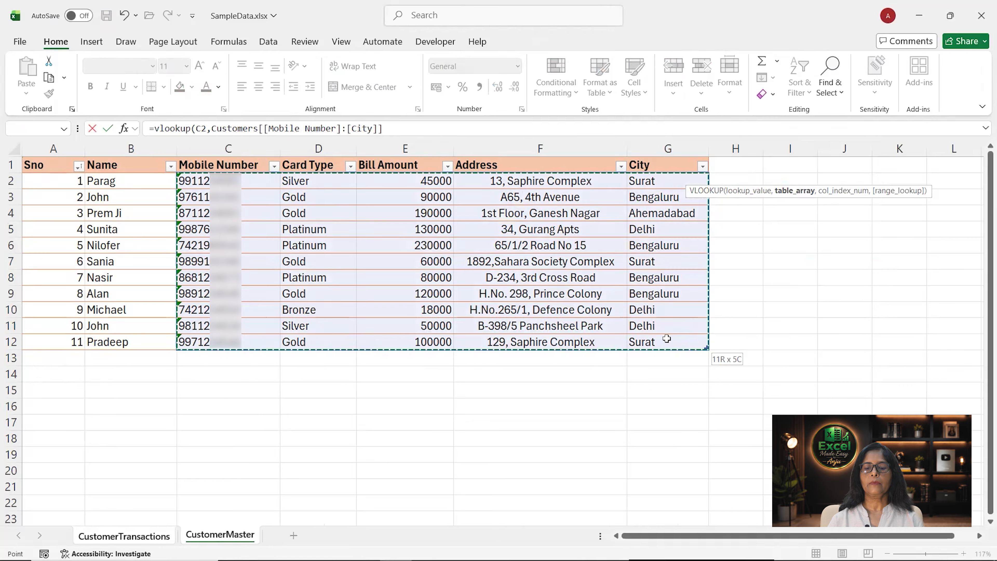
- Complete the G2 VLOOKUP with column indexes {4,5} and exact match 0, enter it as a regular formula, and reselect G2
type(",")
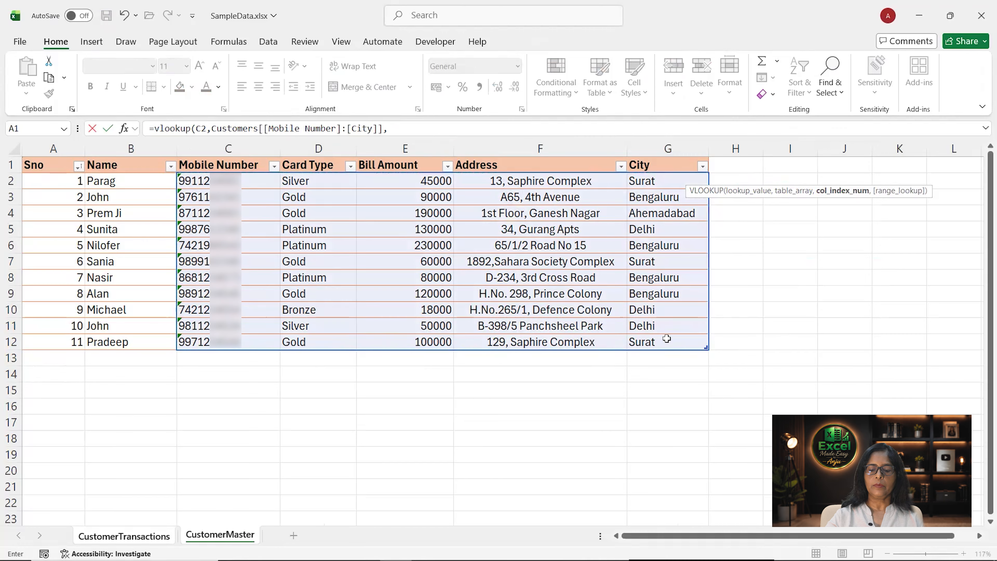
type("{4,5")
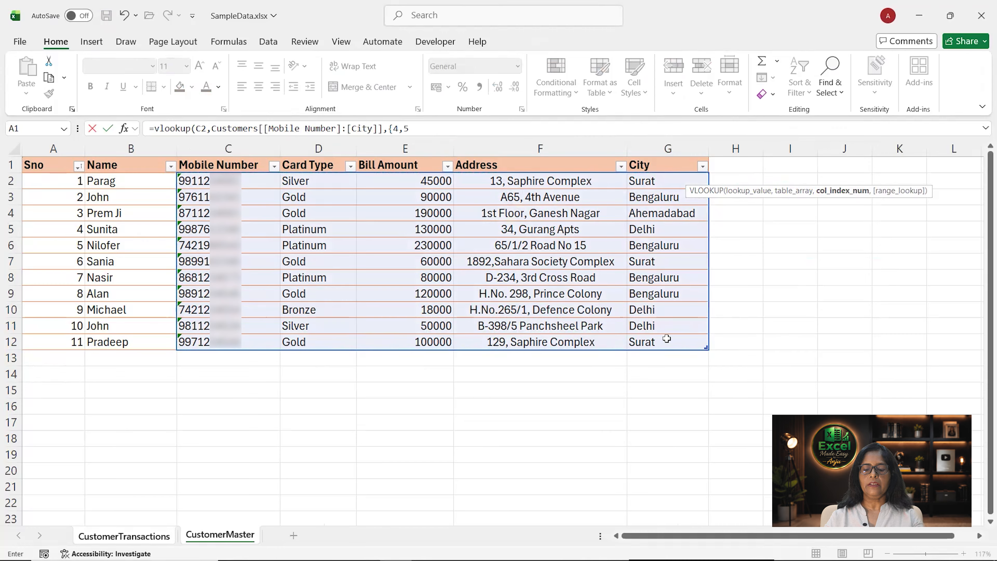
type("}")
type(",")
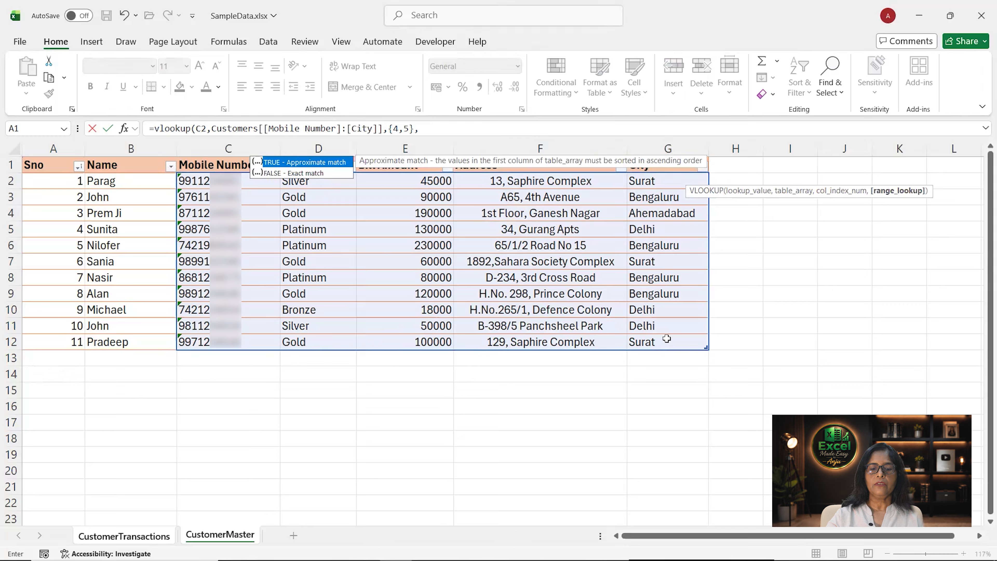
type("0)")
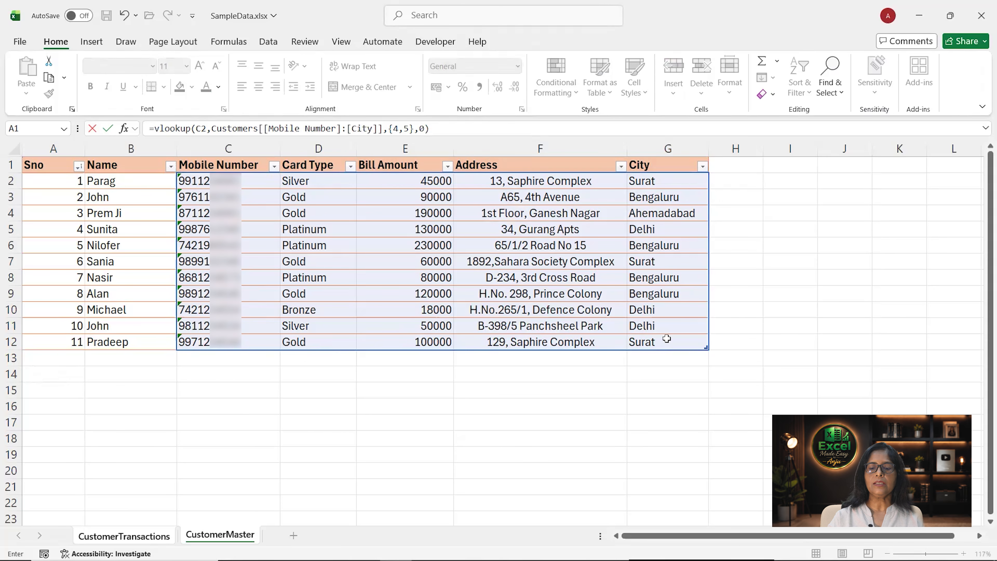
key("Return")
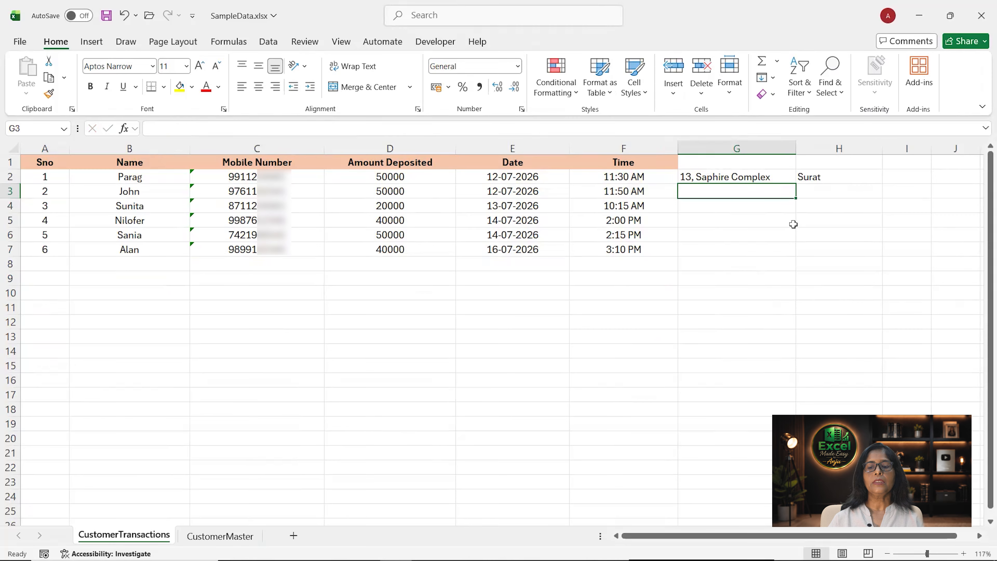
left_click(748, 177)
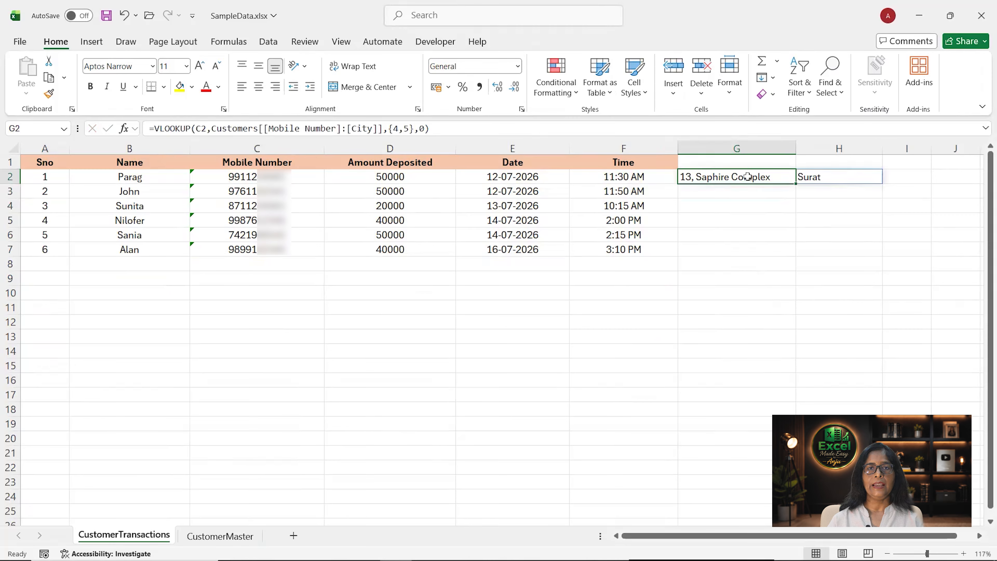